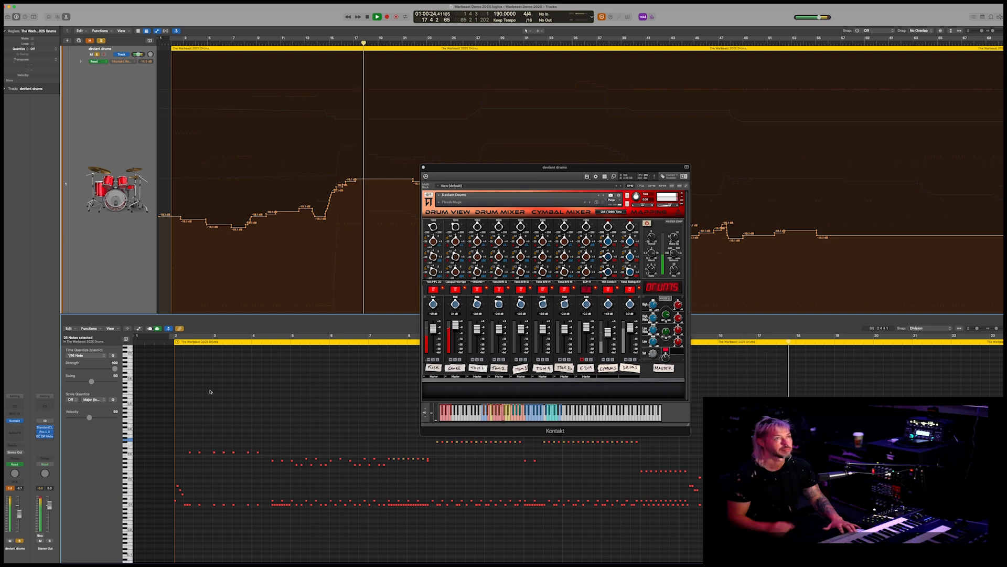
- Play the deviant drums track from about bar 12 to review its recorded mixer automation
key(space)
click(318, 45)
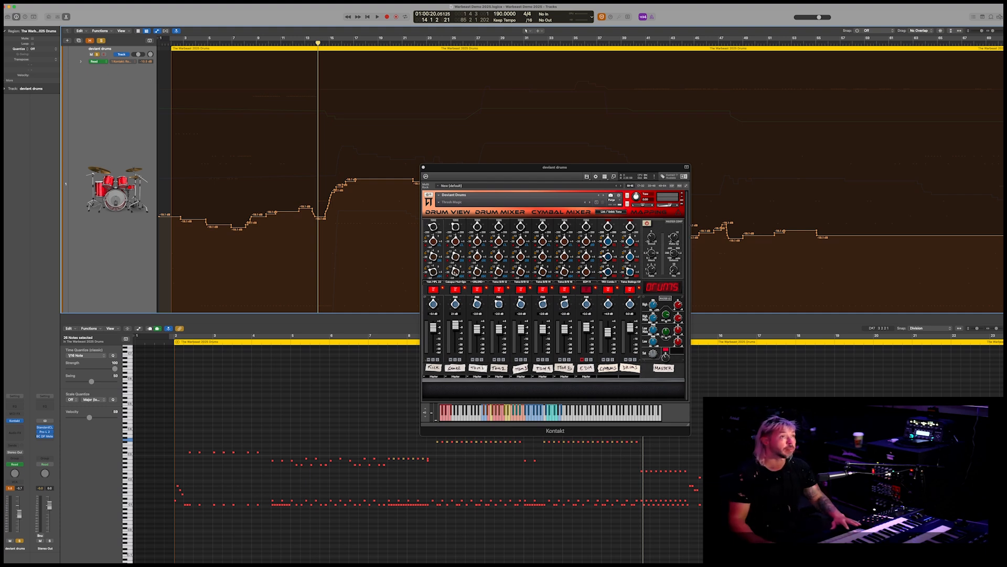
click(297, 43)
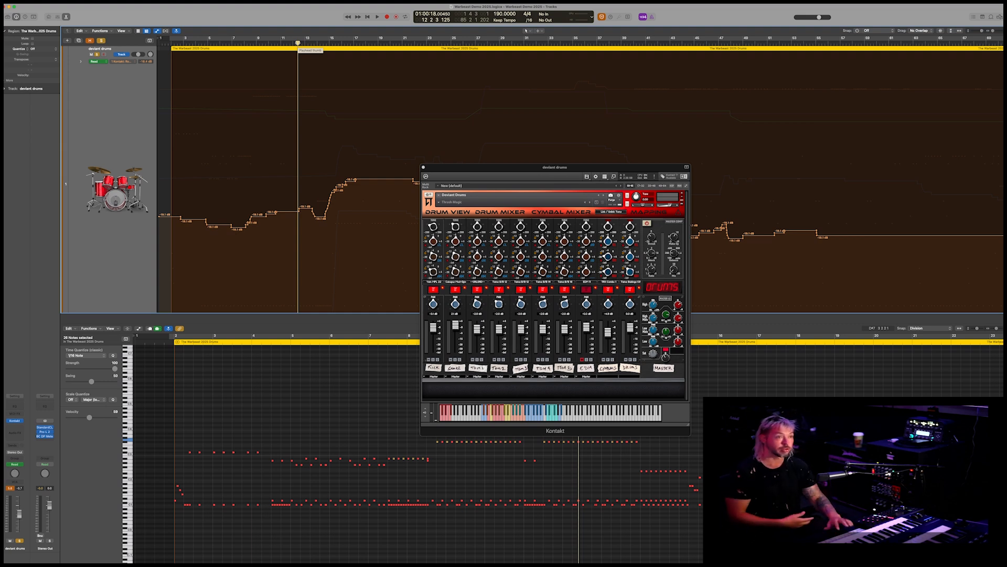
key(space)
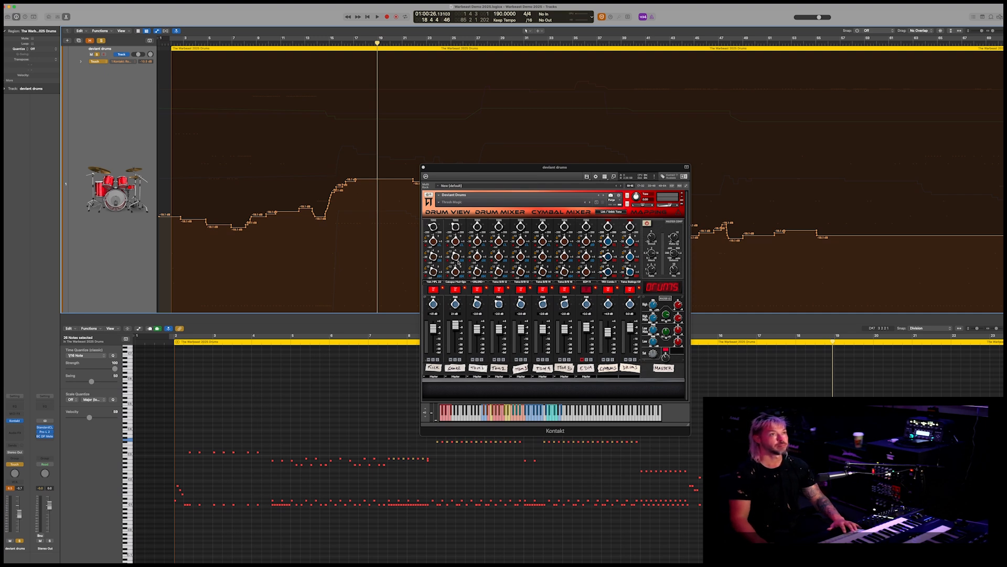
- Try recording a snare channel knob move as automation on the deviant drums track from about bar 8, and undo it
click(255, 42)
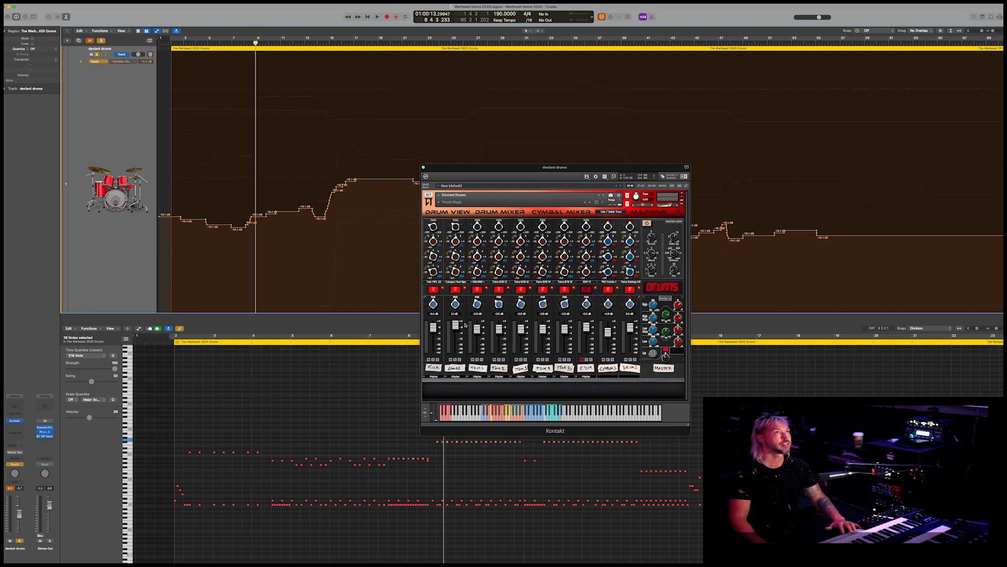
key(space)
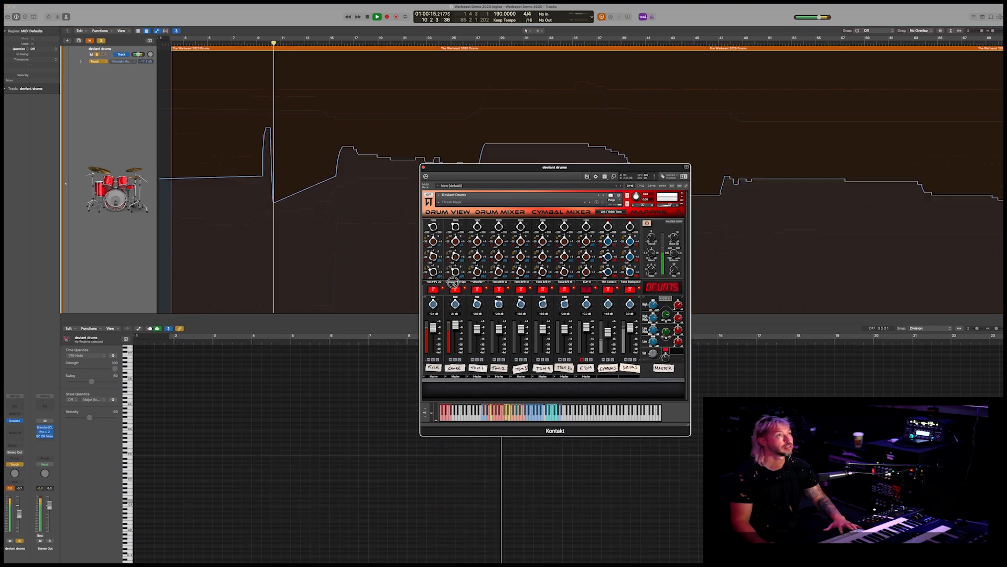
key(space)
key(super+z)
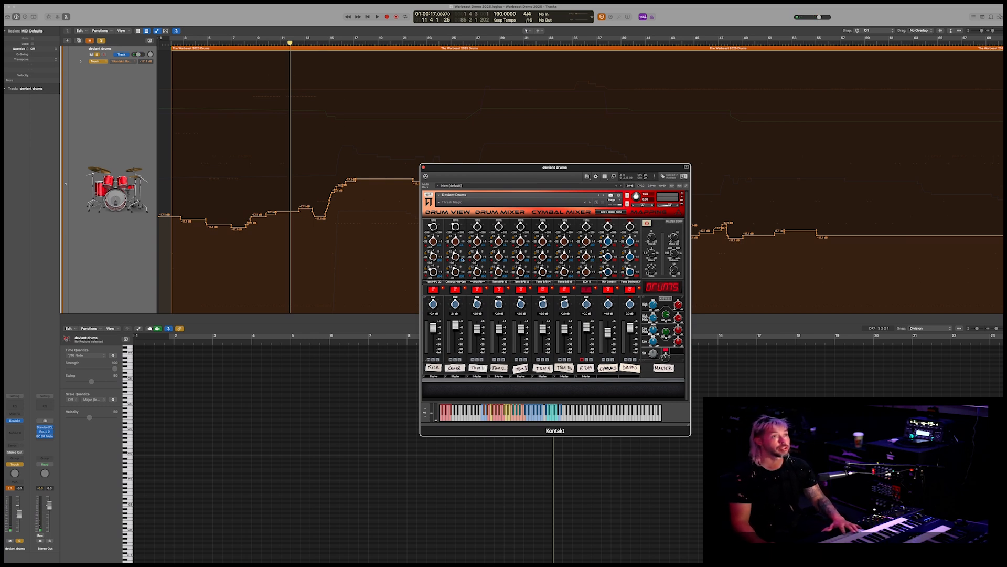
- Play the drums from about bar 24 while watching the cymbal mixer and its volume automation
click(316, 44)
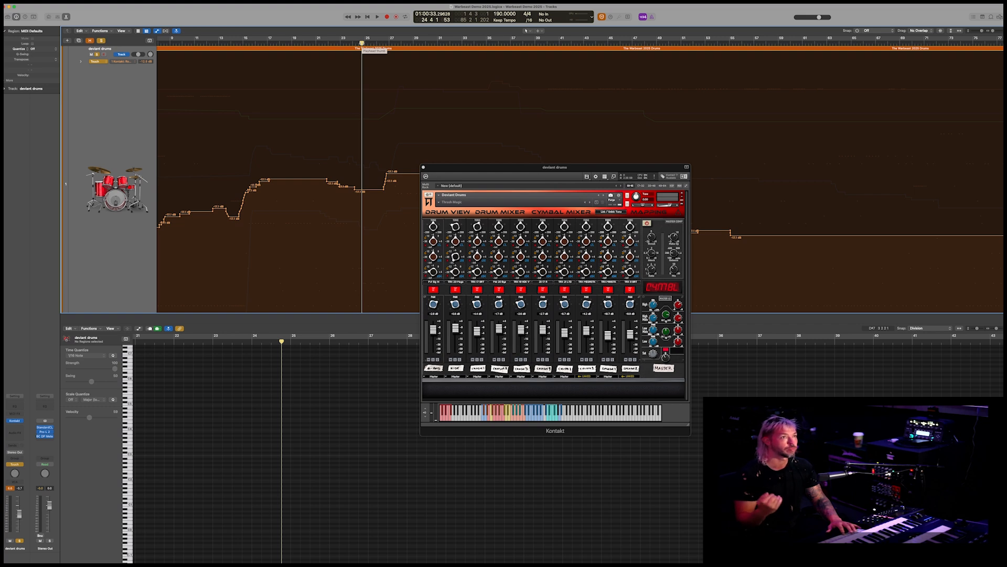
key(space)
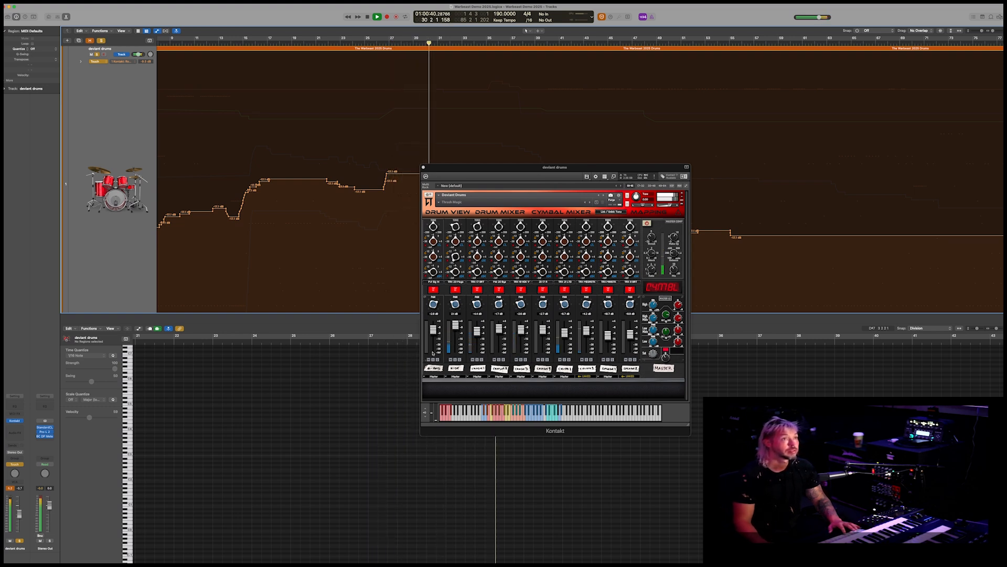
scroll(360, 267, right, 5)
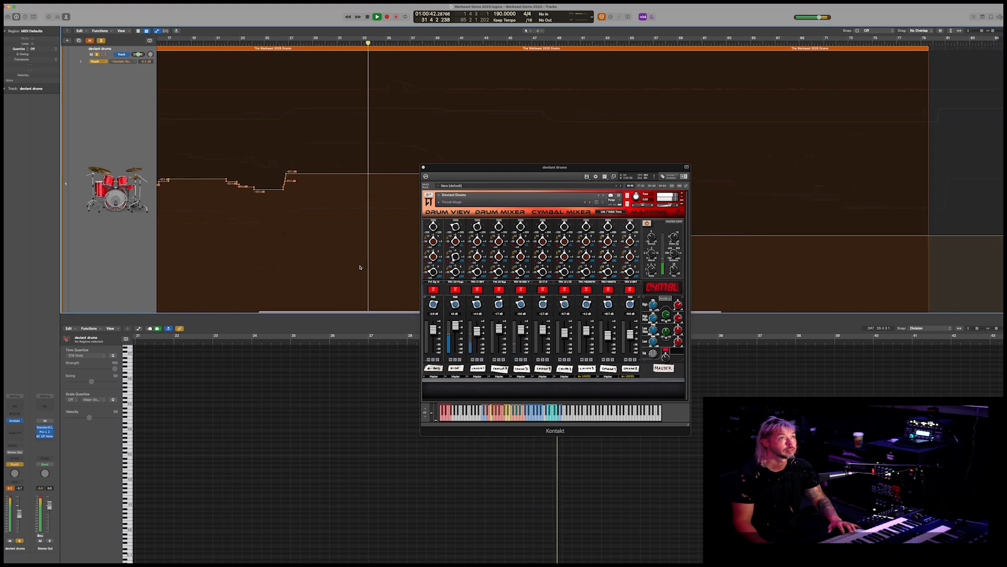
scroll(360, 267, right, 3)
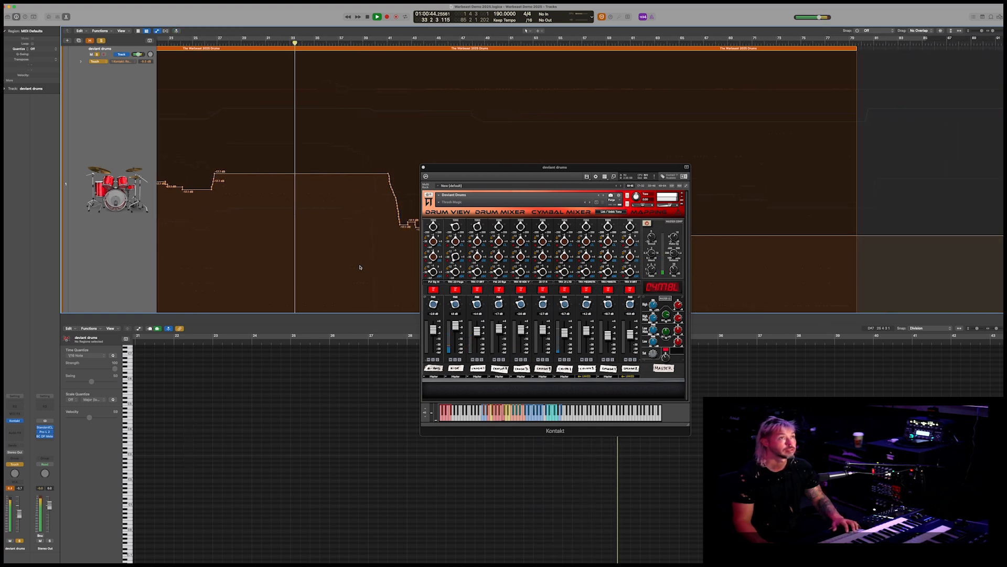
key(space)
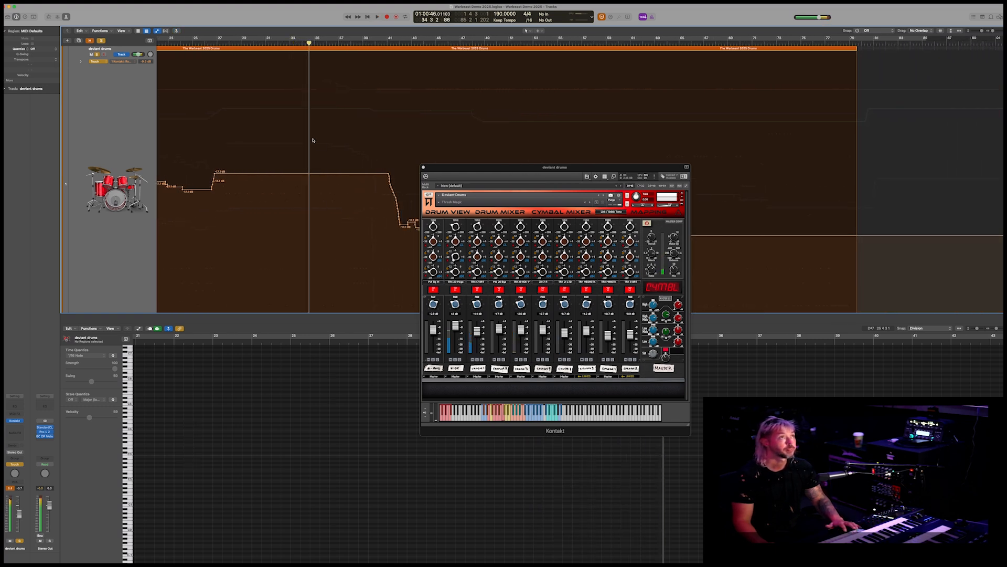
- Return to about bar 13 and play the deviant drums with the cymbal mixer in view
scroll(241, 86, left, 1)
scroll(244, 80, left, 2)
click(249, 42)
scroll(260, 180, left, 8)
key(super+Left)
scroll(272, 179, right, 1)
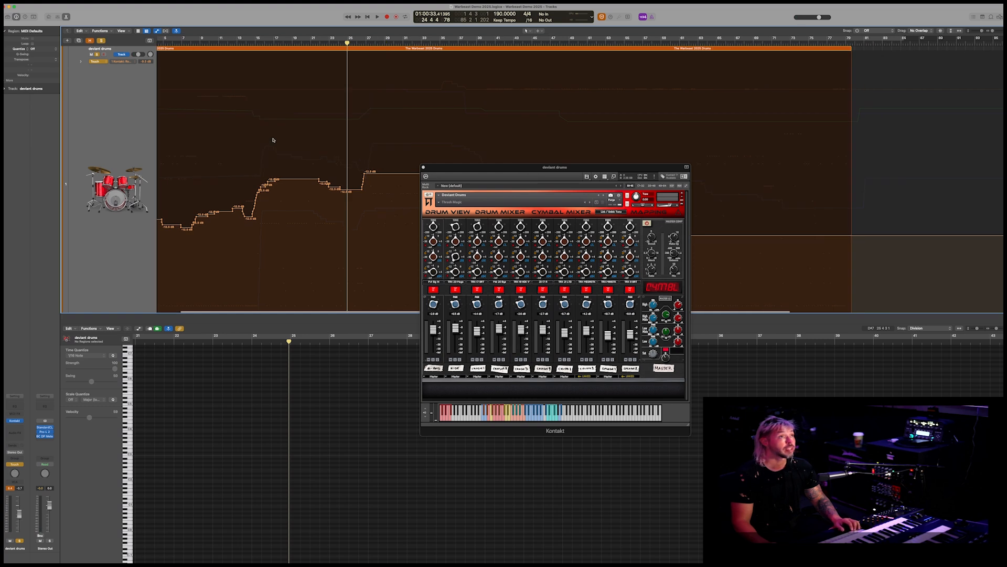
scroll(271, 140, right, 1)
scroll(270, 98, left, 5)
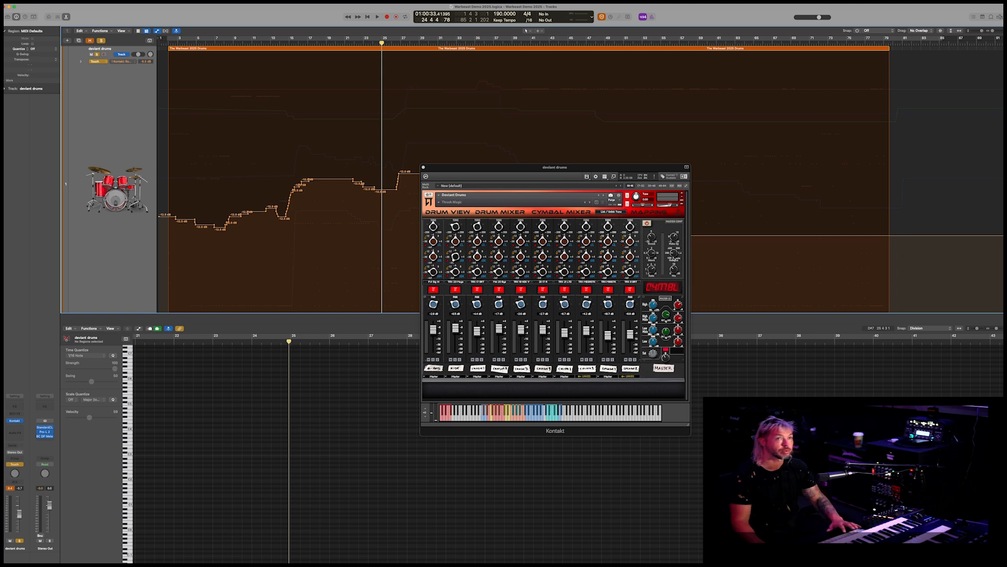
click(212, 42)
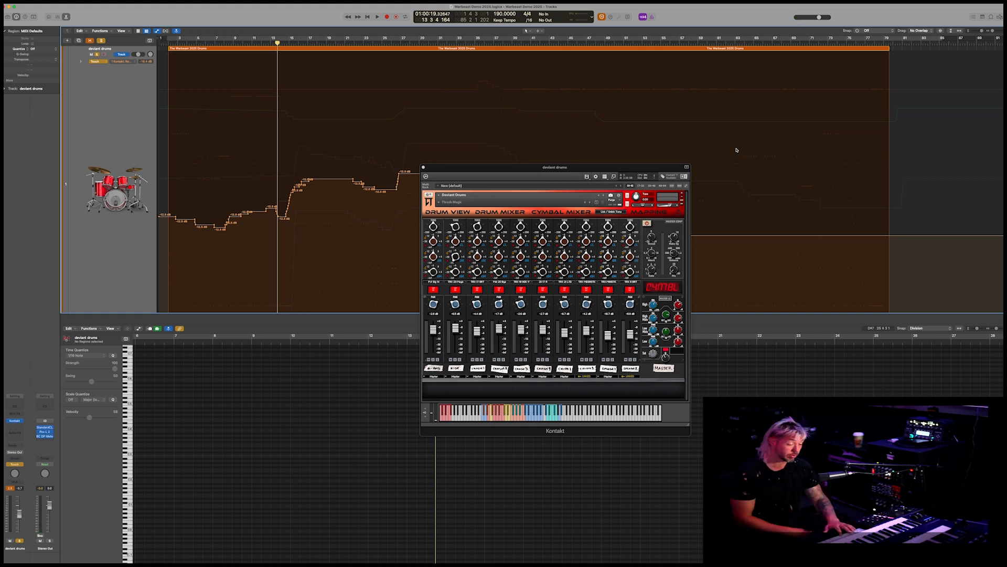
key(space)
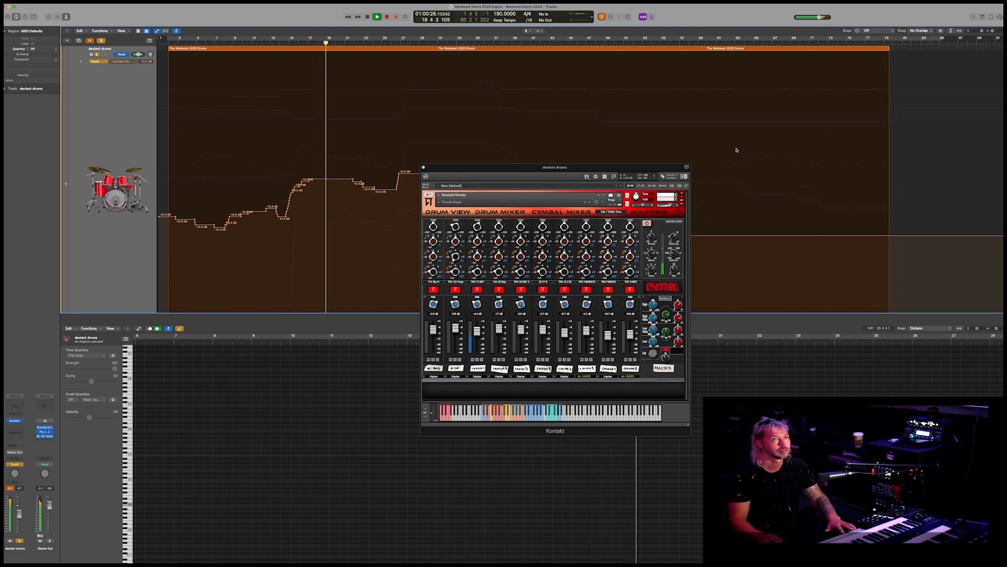
- Try recording an exaggerated sweep of the cymbal master compressor's mix up to 100 % from about bar 12, and undo it
click(267, 43)
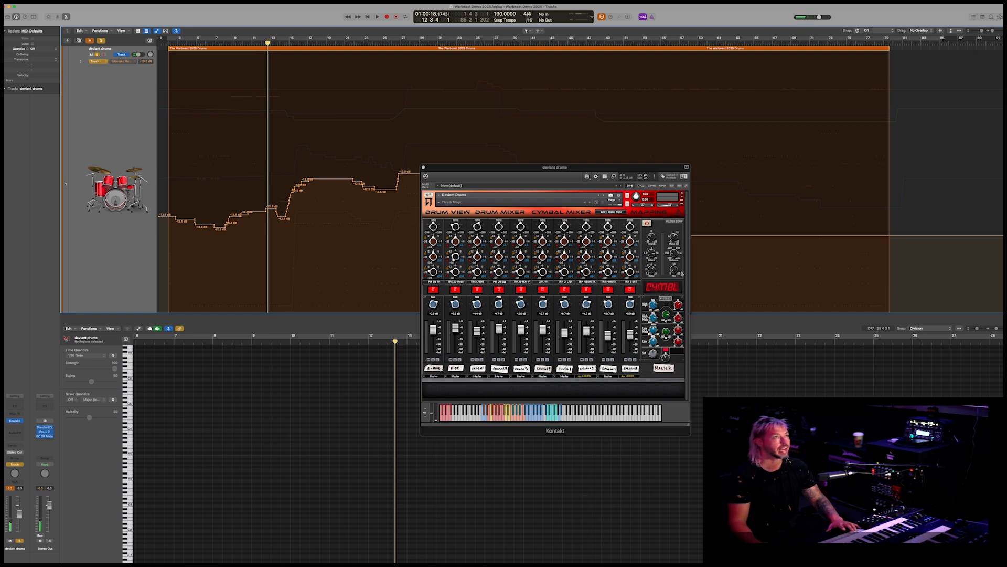
key(space)
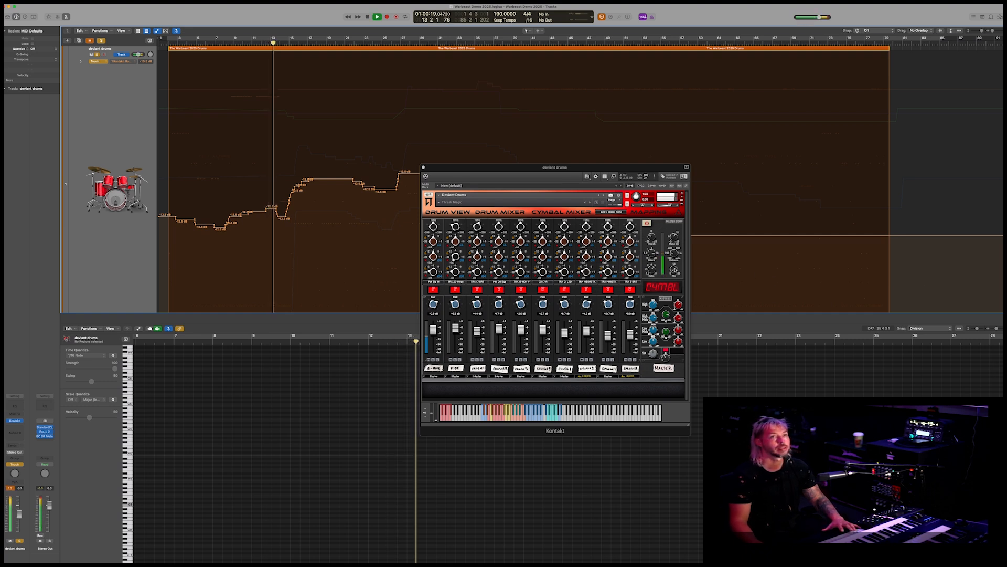
drag(676, 269, 675, 153)
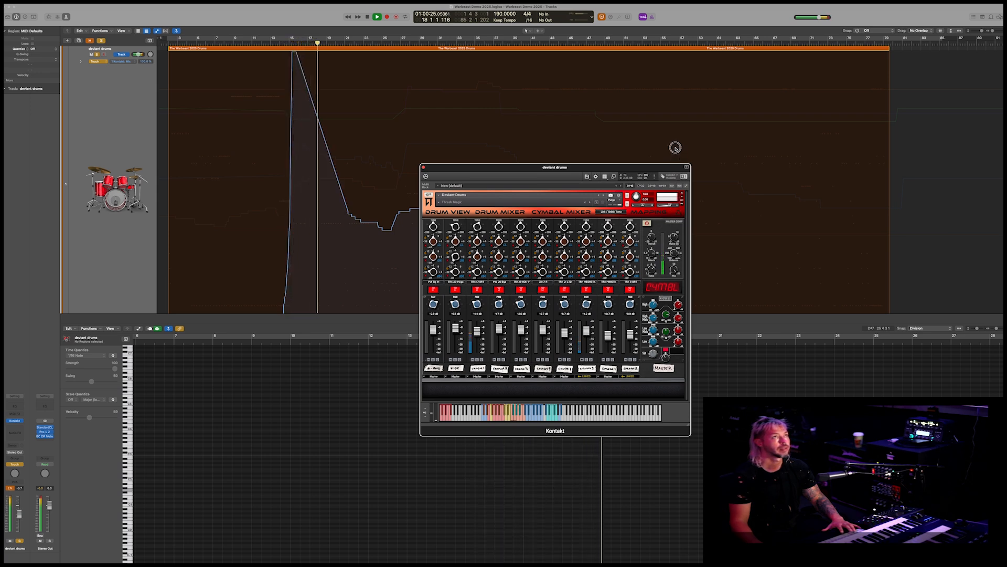
drag(675, 148, 675, 148)
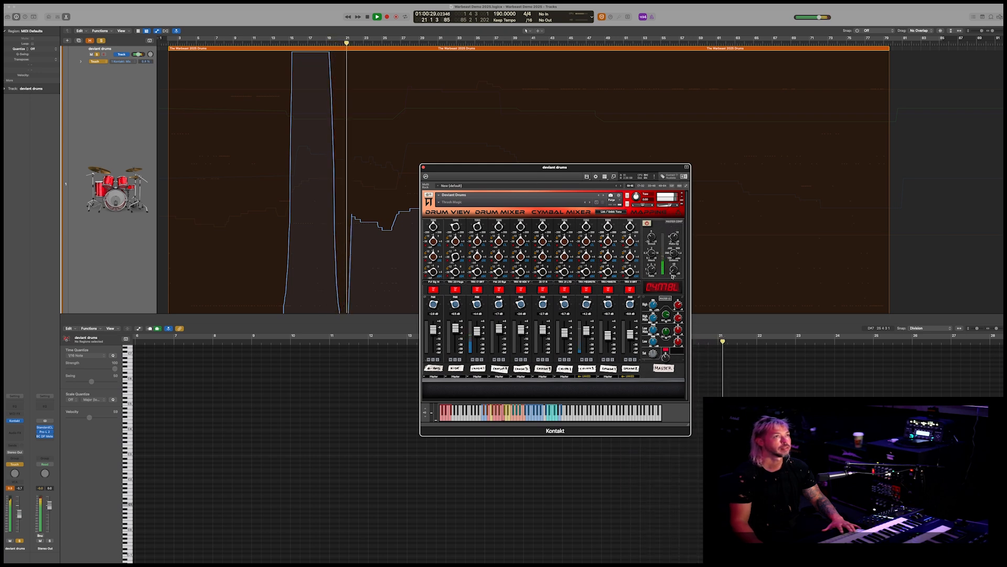
key(space)
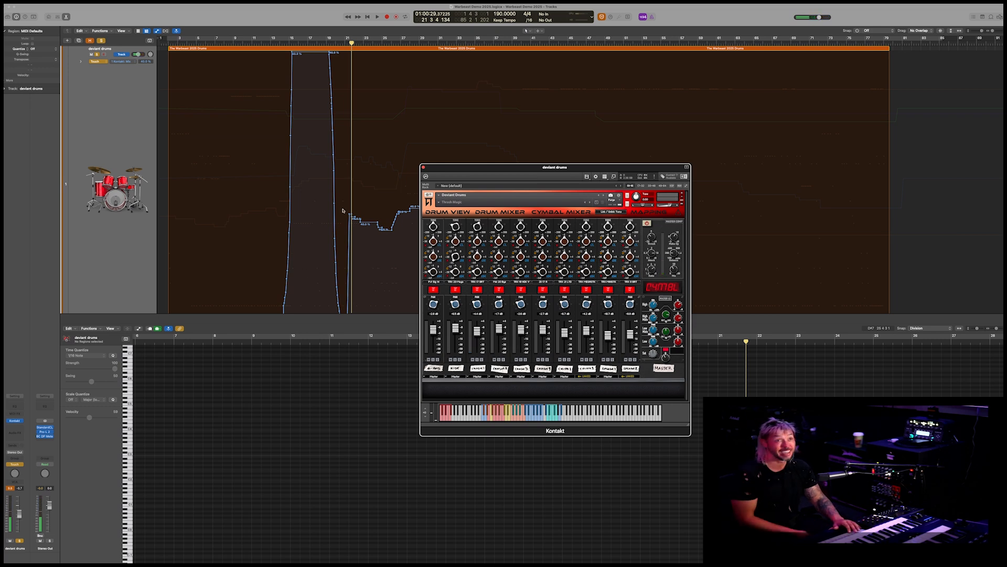
key(super+z)
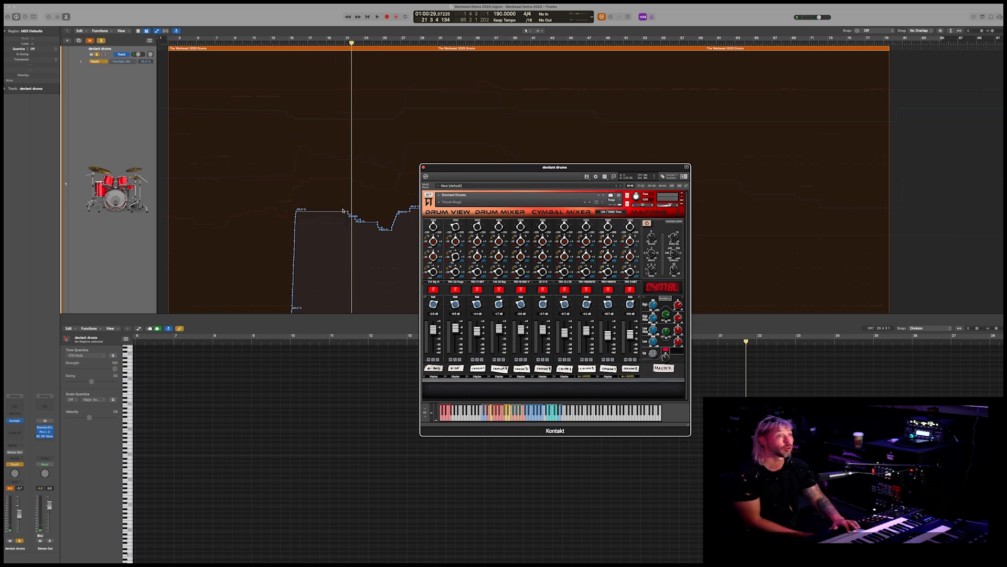
- Play the passage from about bar 14 to hear the existing cymbal mix automation
click(352, 258)
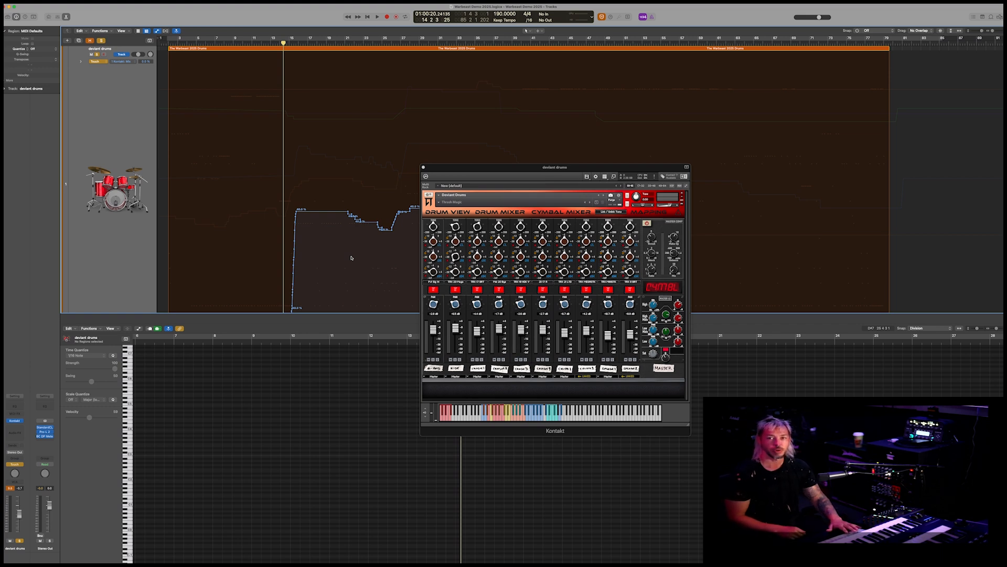
key(space)
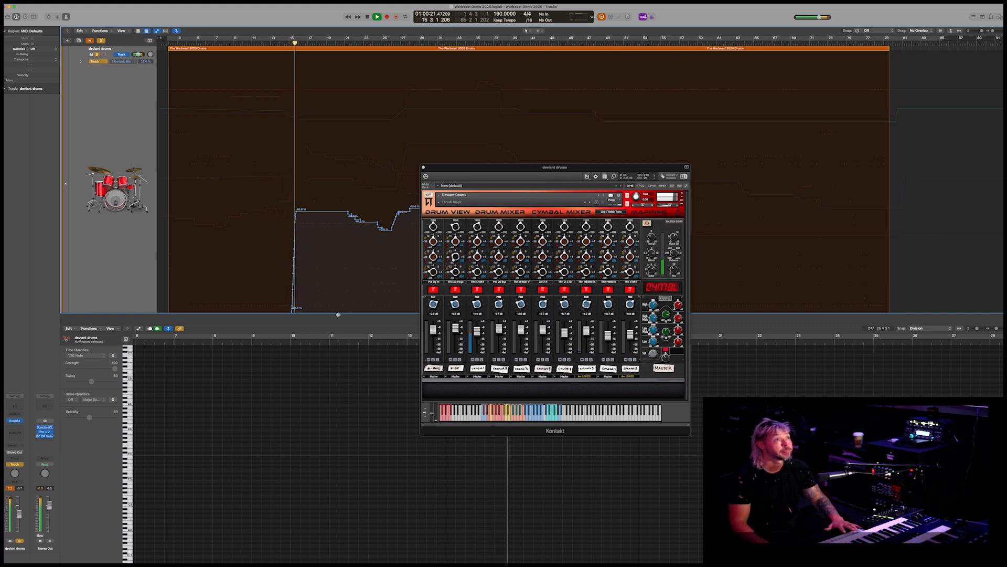
scroll(320, 207, right, 1)
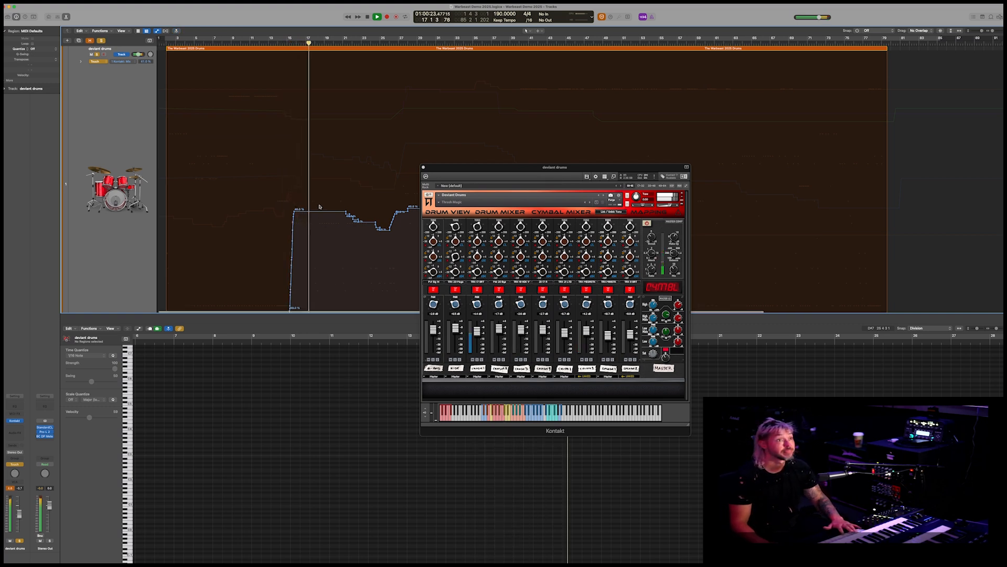
scroll(319, 207, right, 5)
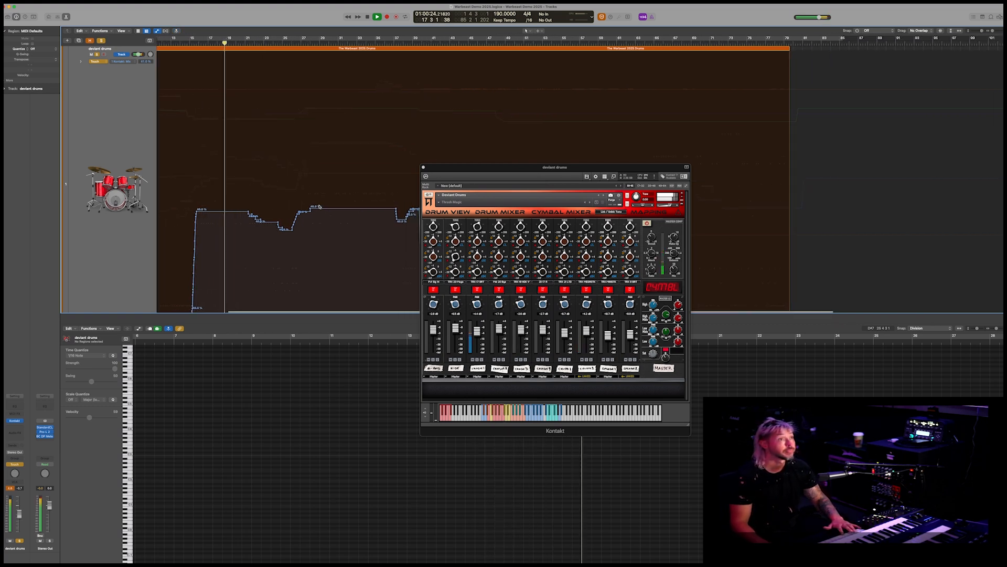
key(space)
- Play the drums from about bar 35 past the end of the mix automation, and select the drum region to show its notes
click(346, 118)
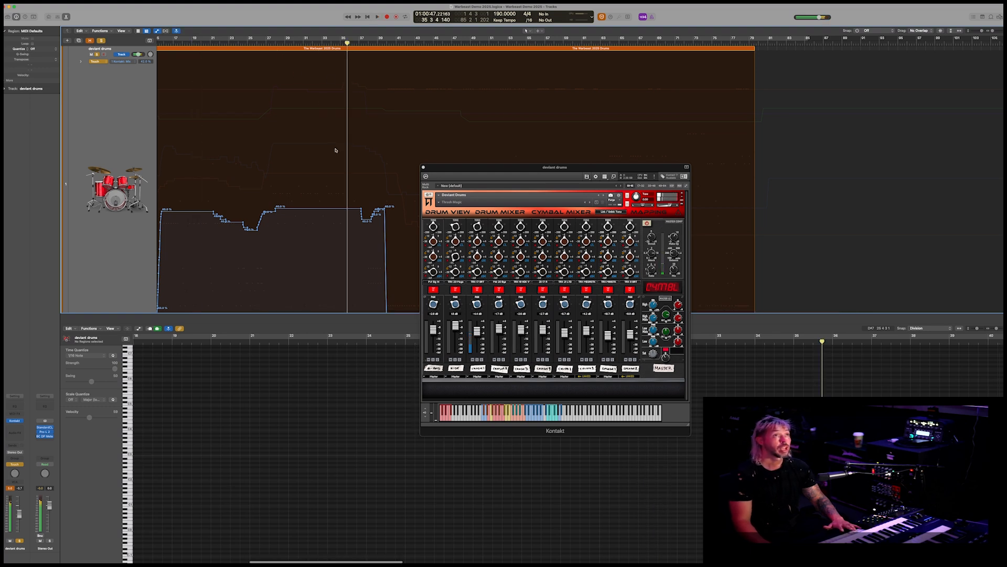
scroll(332, 108, right, 4)
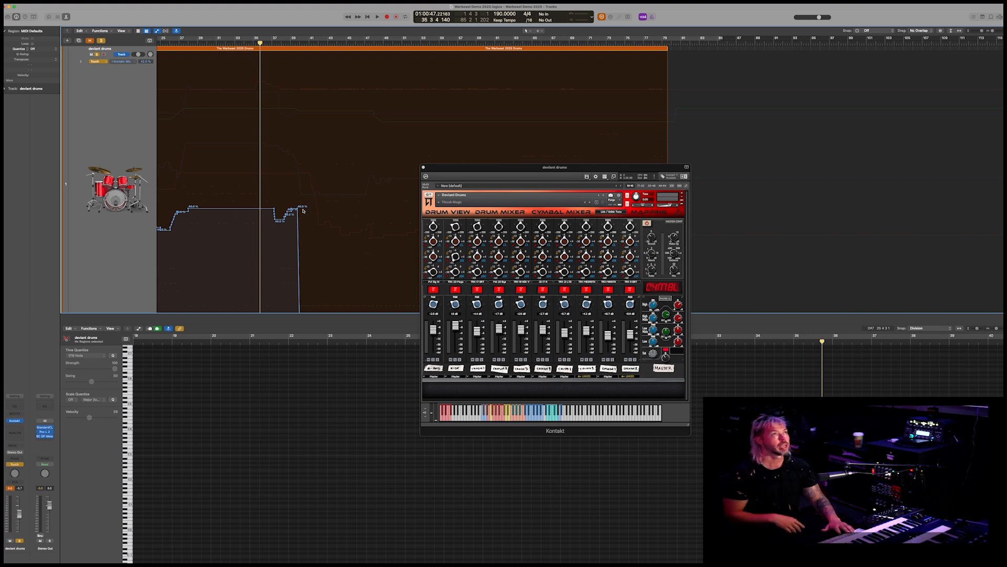
key(space)
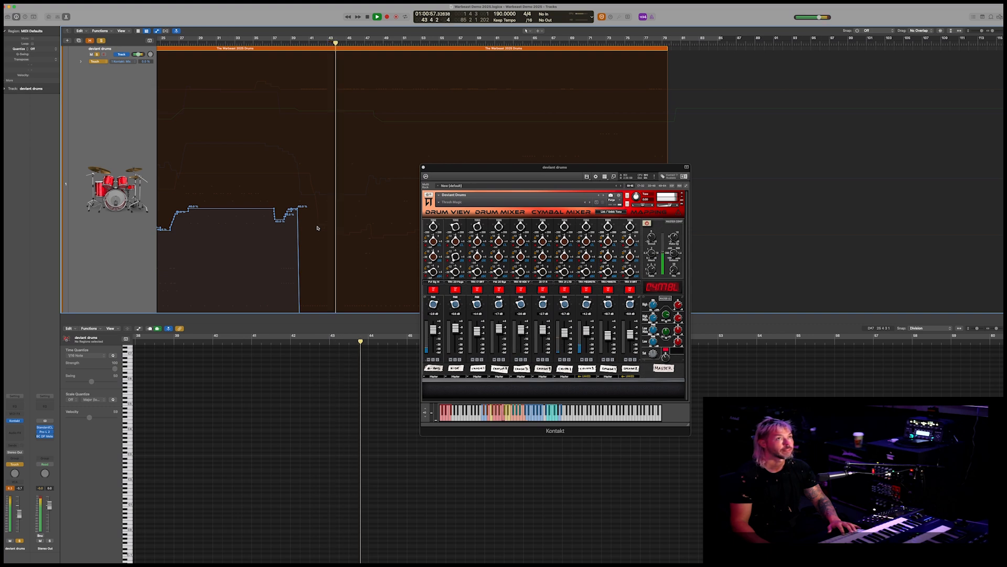
scroll(313, 143, right, 5)
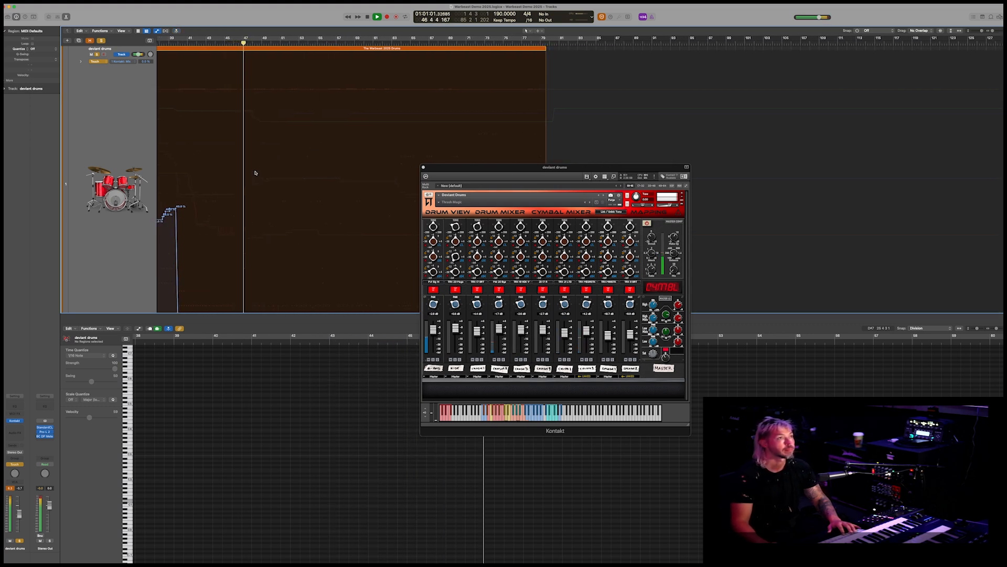
click(315, 53)
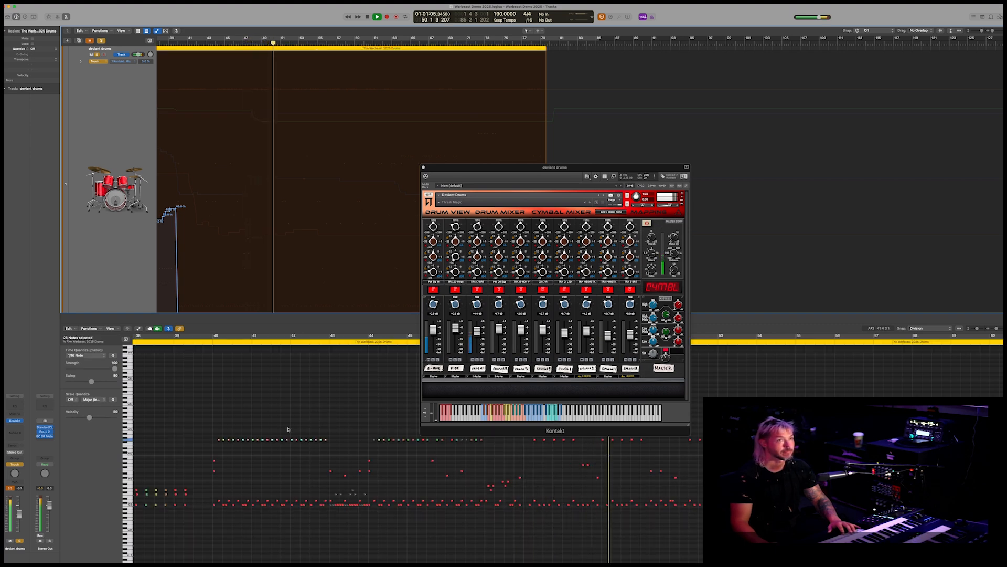
key(space)
- Open the metal track's Kontakt instrument and place its window beside the deviant drums window
scroll(303, 411, up, 3)
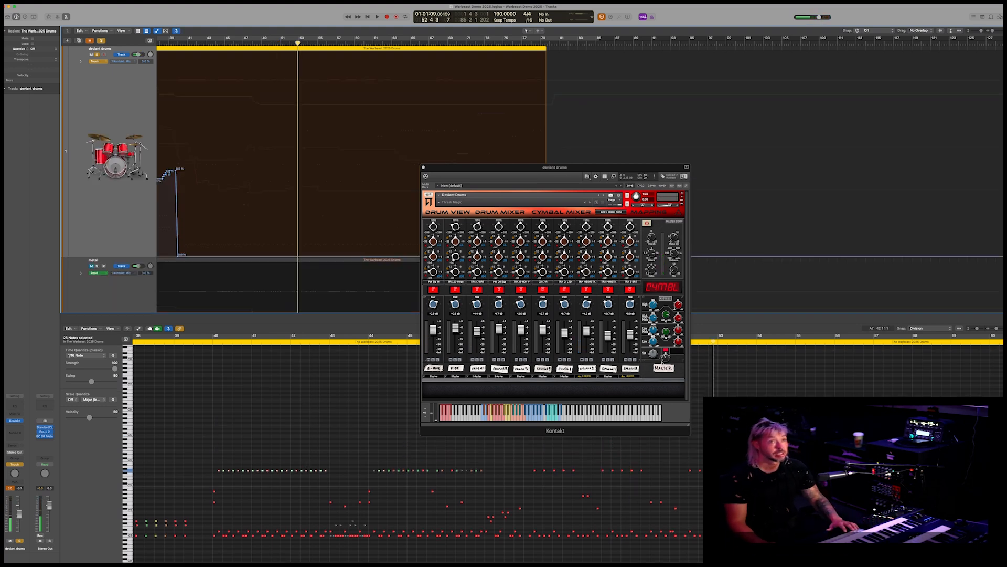
key(Down)
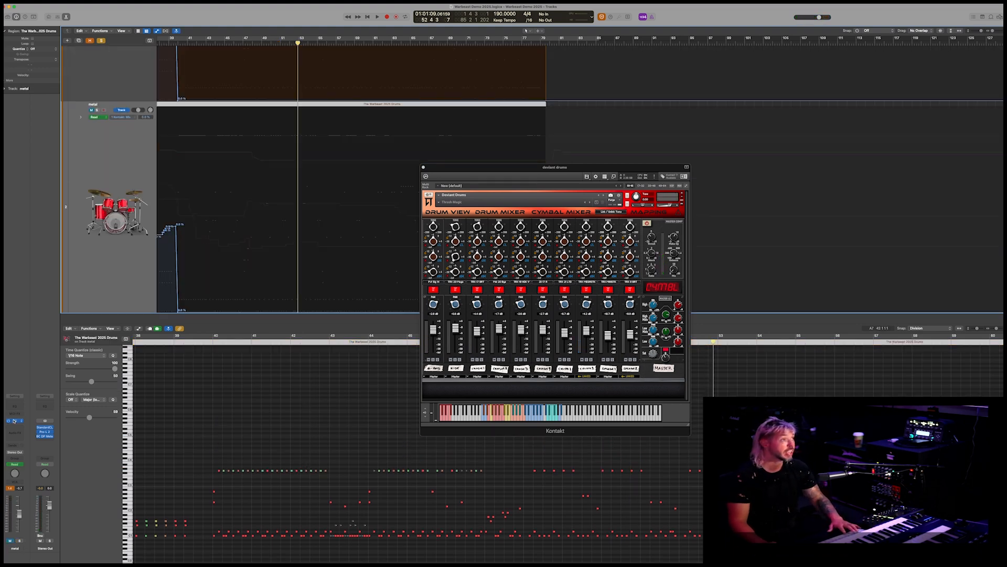
click(14, 421)
drag(514, 75, 364, 181)
click(389, 192)
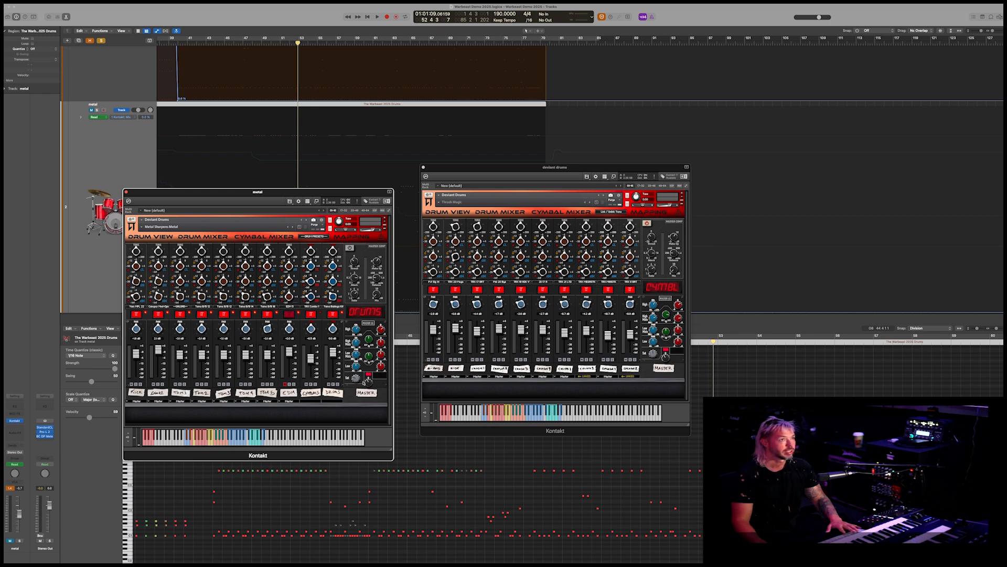
- Play the layered deviant drums and metal tracks from about bar 46 to bar 54 with the deviant drums window in front
key(space)
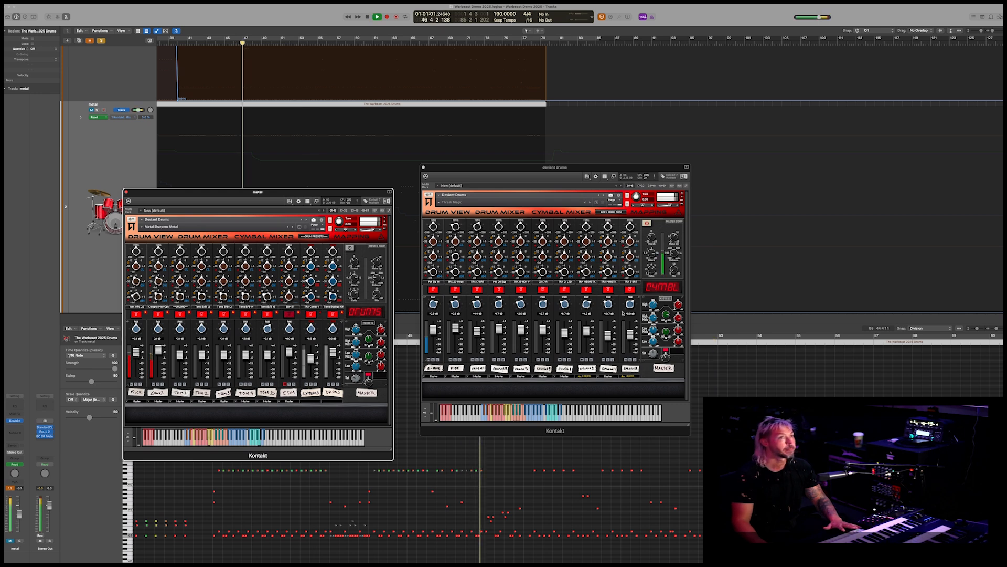
click(655, 345)
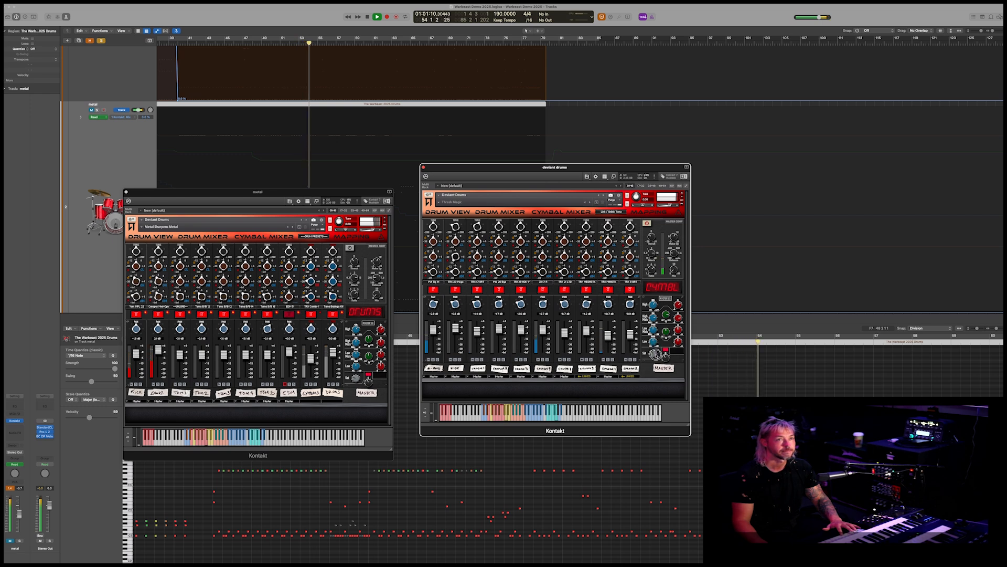
key(space)
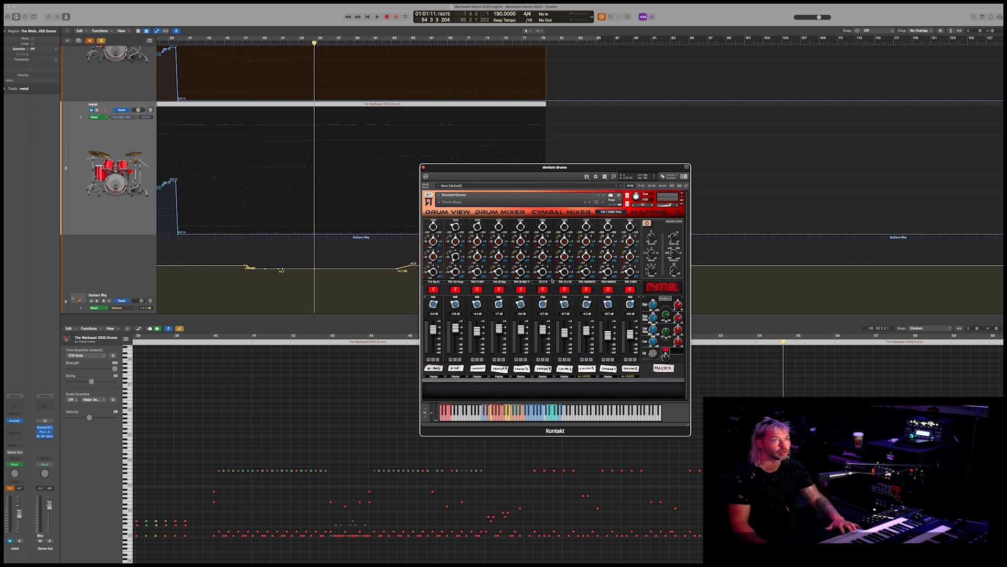
- Bring both drum tracks into view and select the deviant drums region in the arrangement
scroll(316, 167, down, 1)
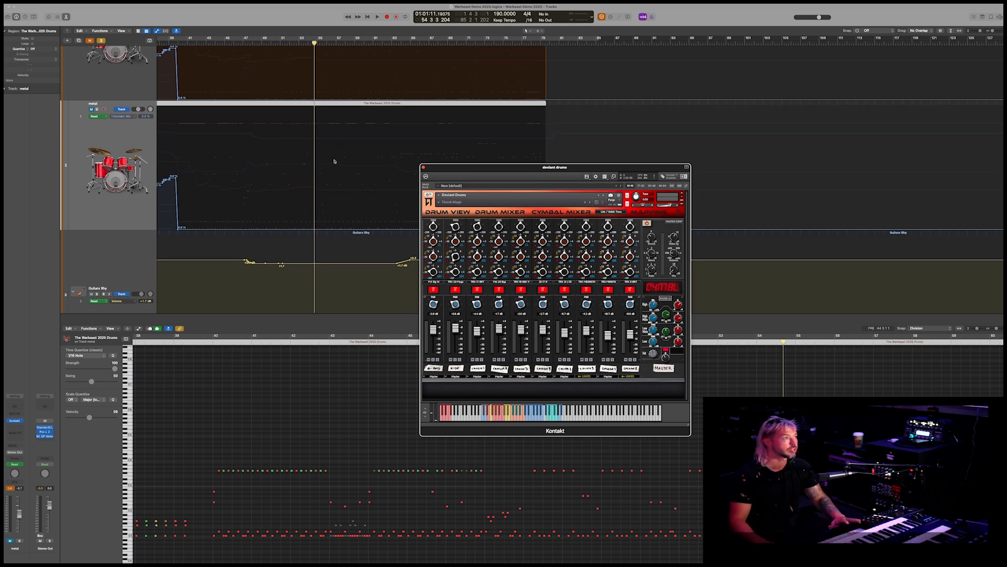
scroll(259, 129, up, 3)
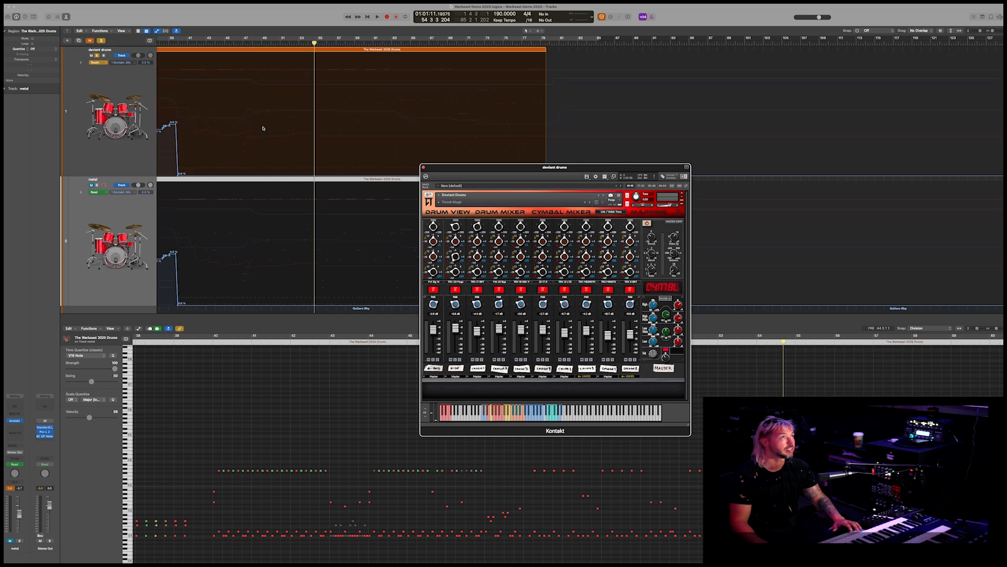
click(260, 129)
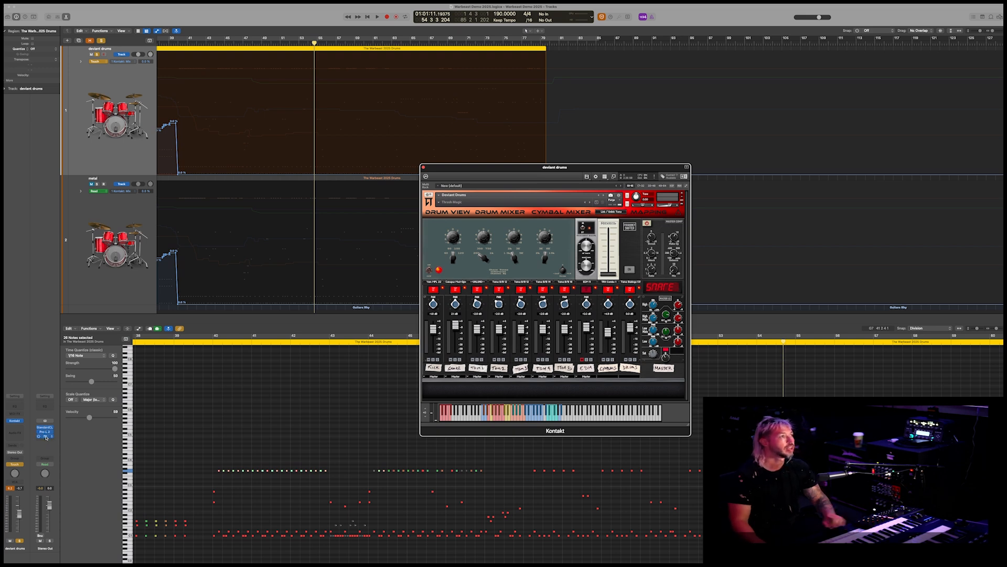
- Open DP Meter Pro on the stereo output and play the layered drums from about bar 47 to check the output level
click(46, 436)
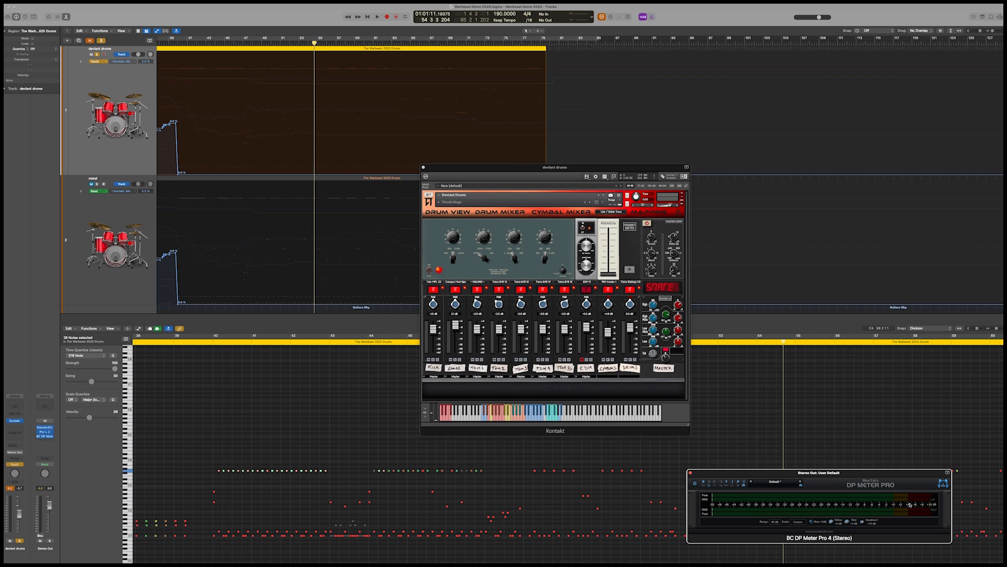
key(space)
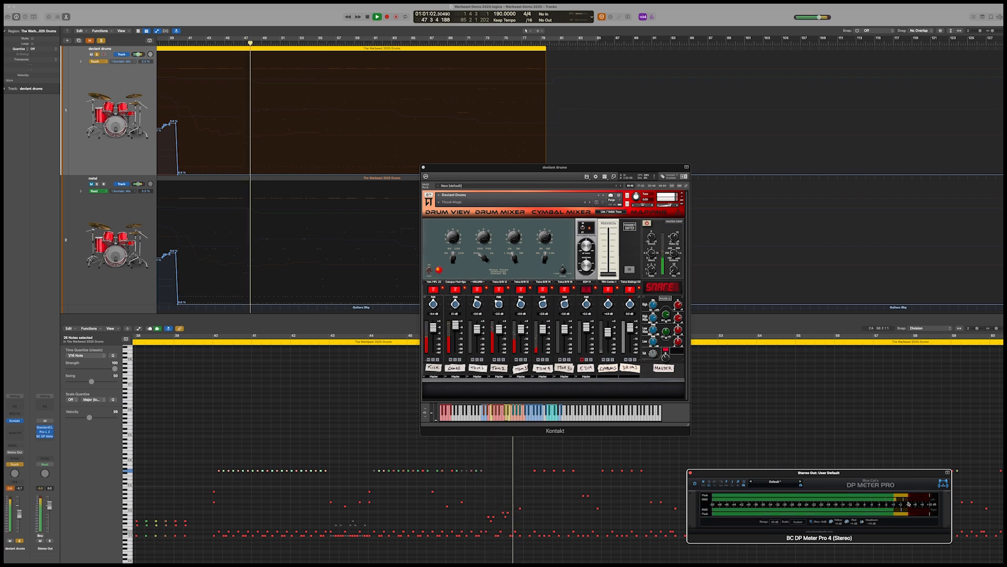
key(space)
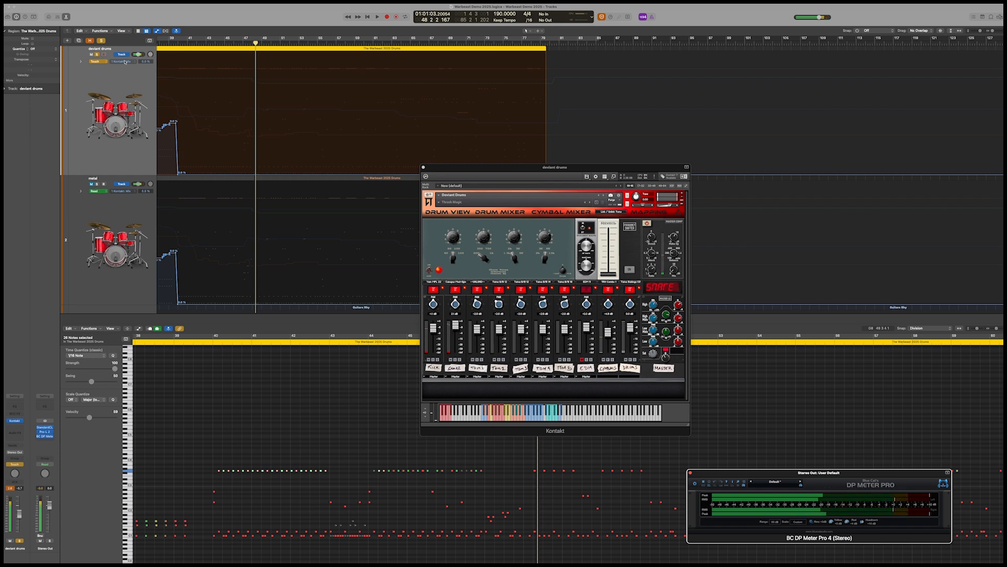
click(907, 504)
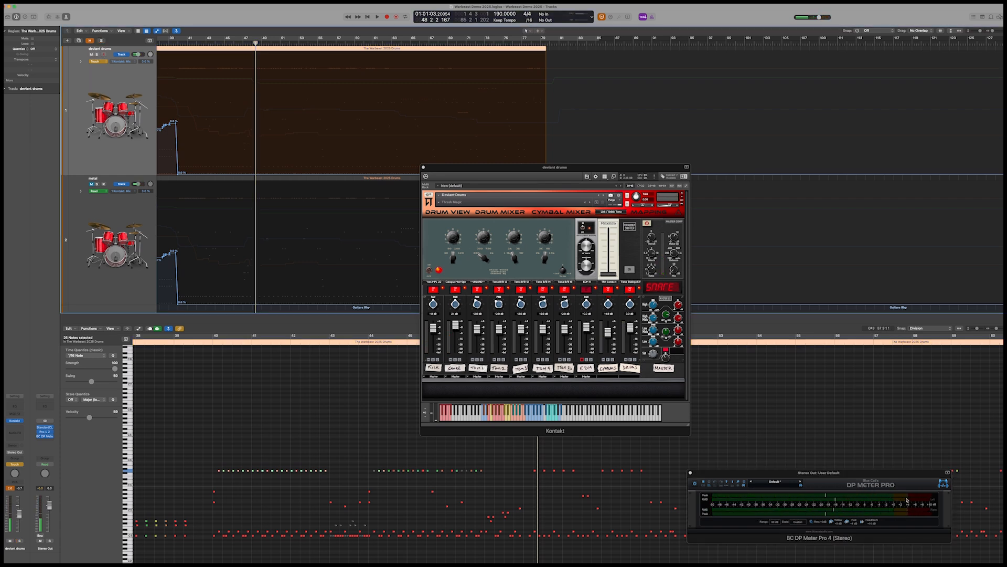
key(space)
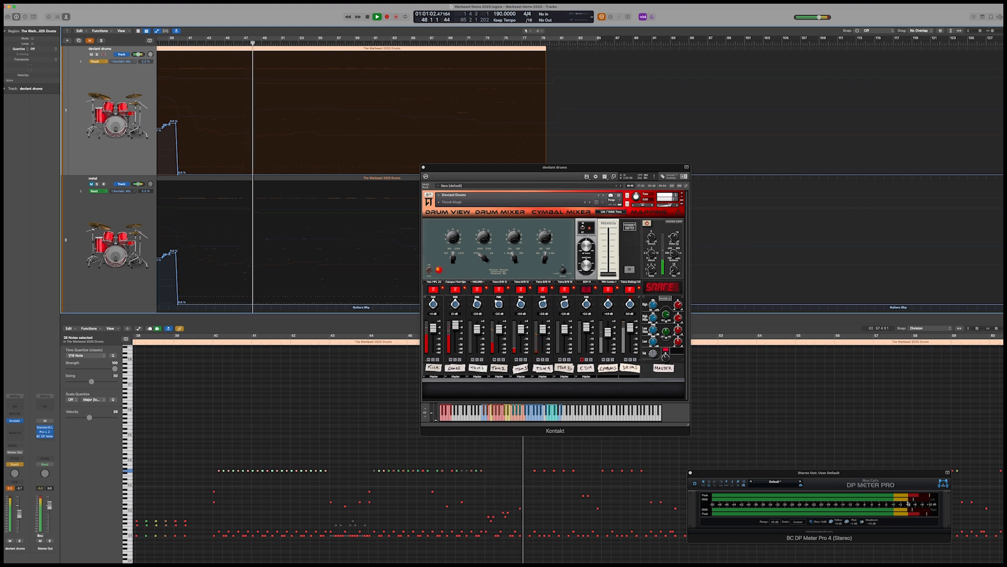
- Open the stereo output's Pro-L 2 limiter and StandardCLIP clipper, and place the clipper window beside the limiter
click(46, 429)
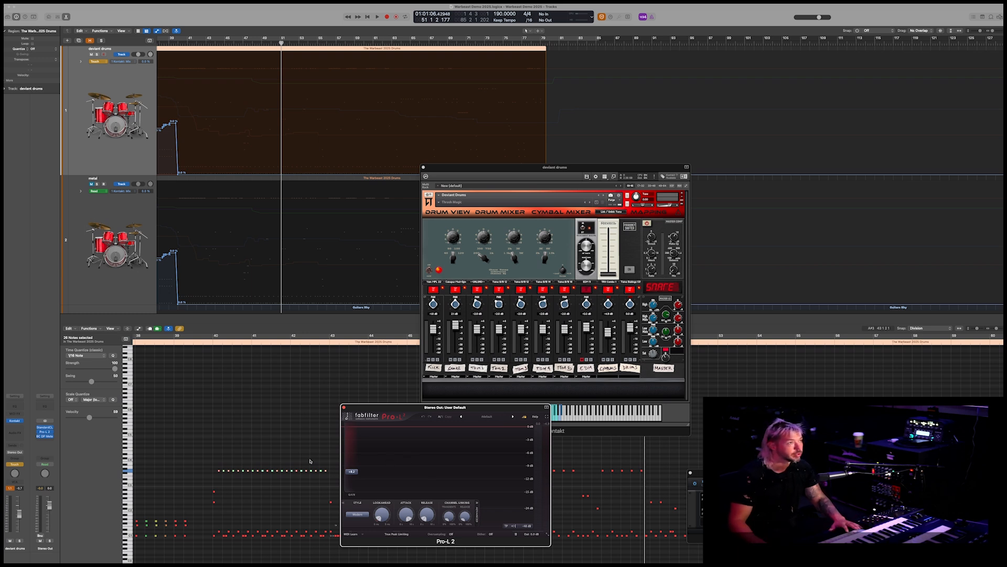
click(46, 429)
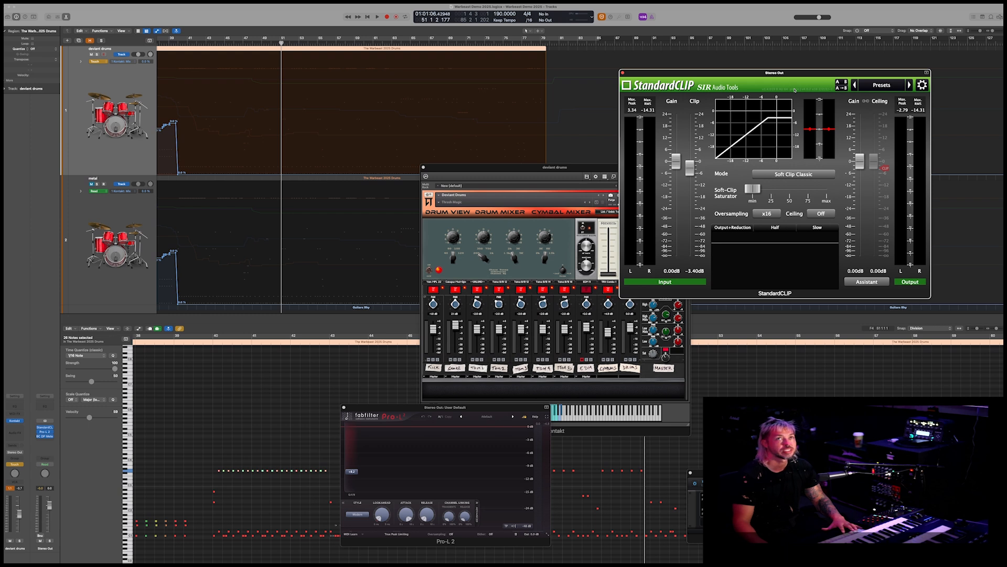
drag(798, 75, 727, 262)
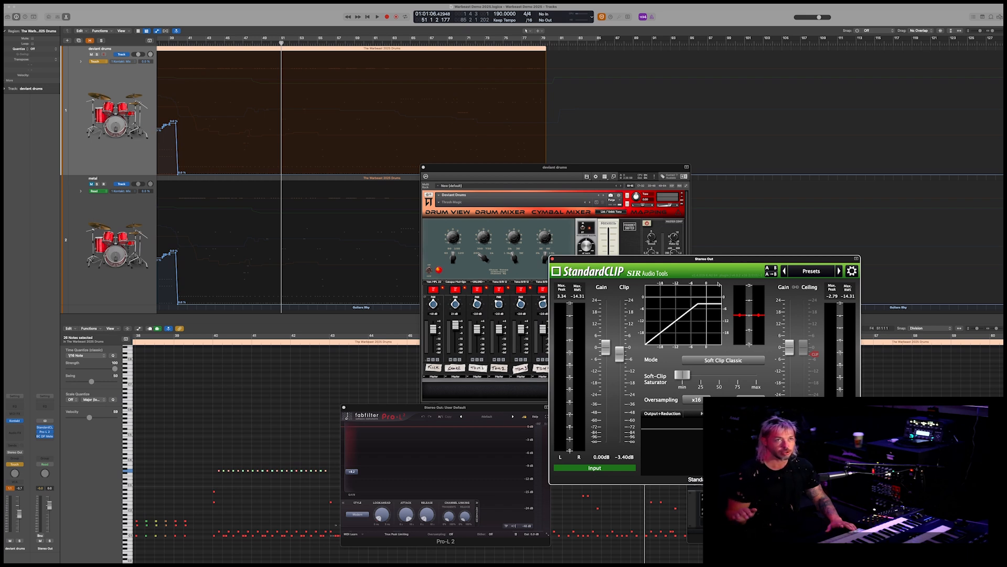
- Play the layered drums from about bar 51 to examine the clipping in StandardCLIP and the gain reduction in Pro-L 2
key(space)
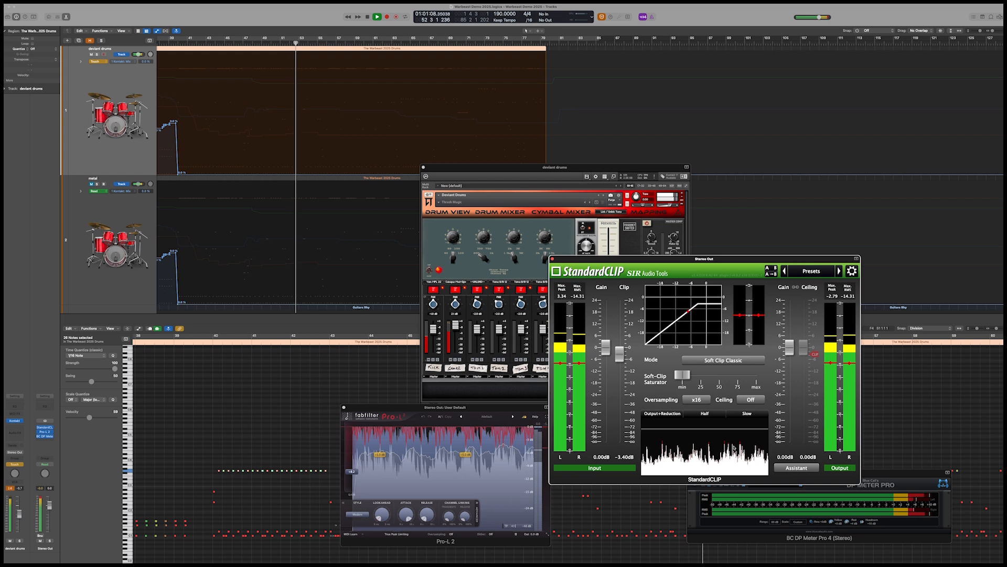
key(space)
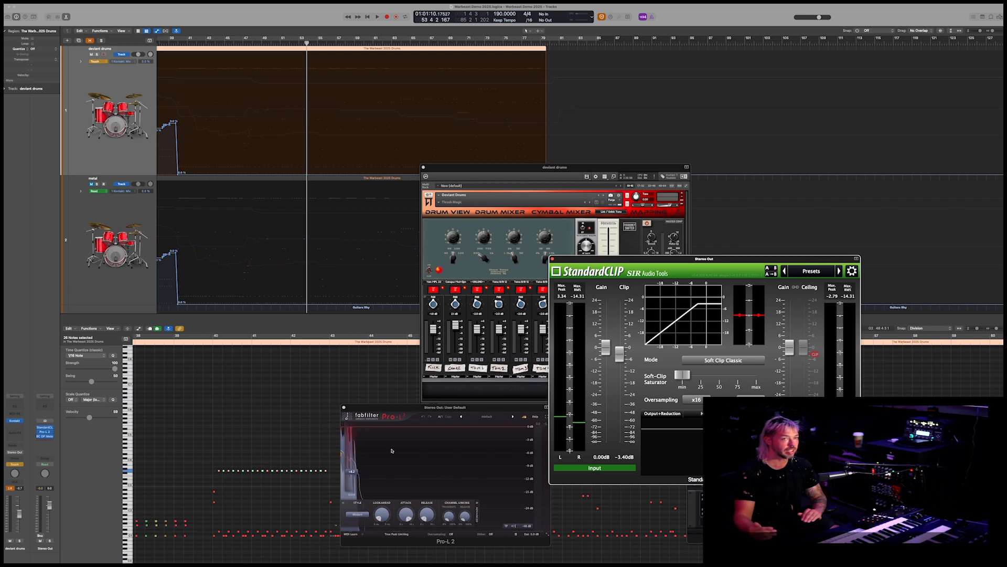
key(space)
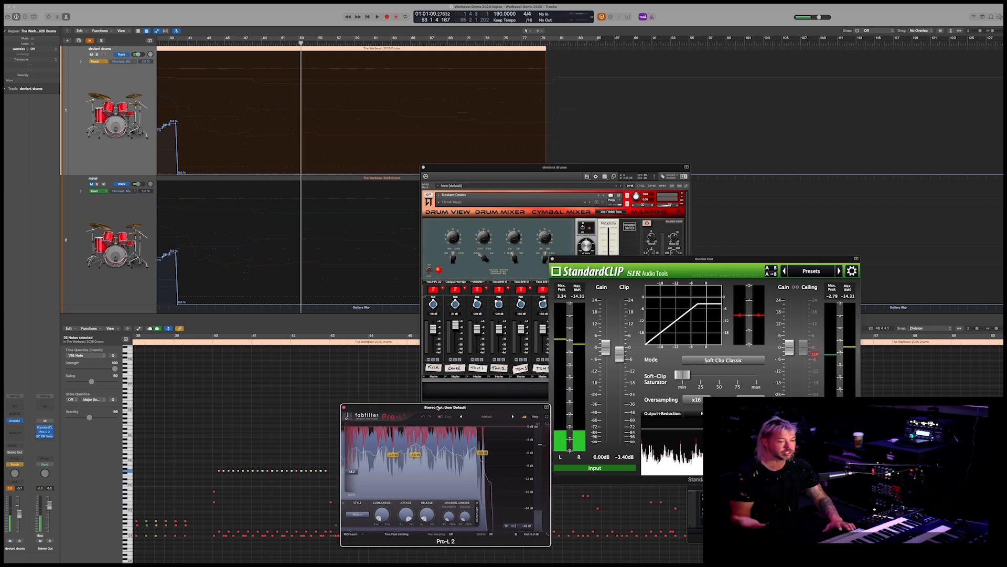
key(space)
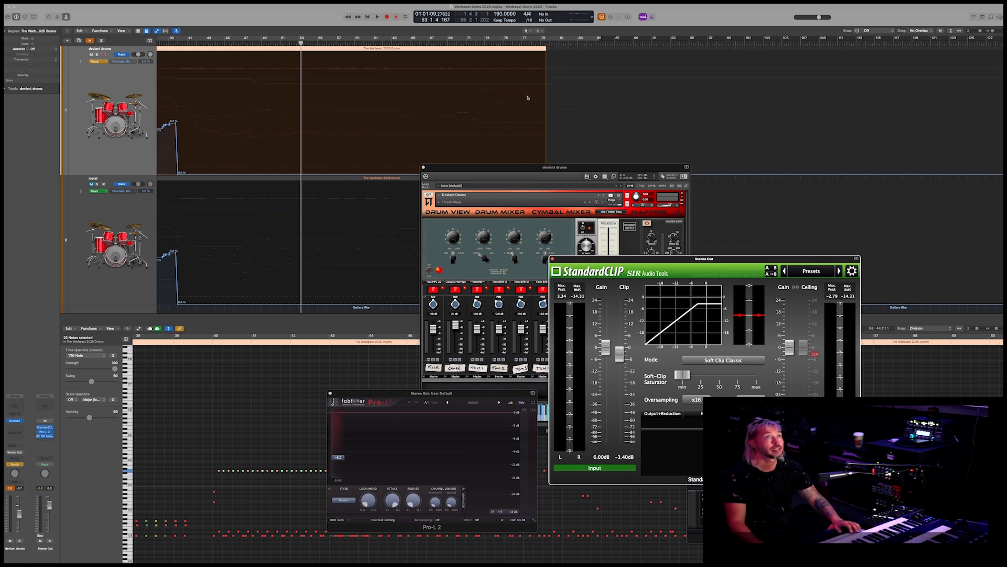
- Deselect the drum region, close the StandardCLIP and Pro-L 2 windows, and return the deviant drums mixer to its all-channel view
click(561, 50)
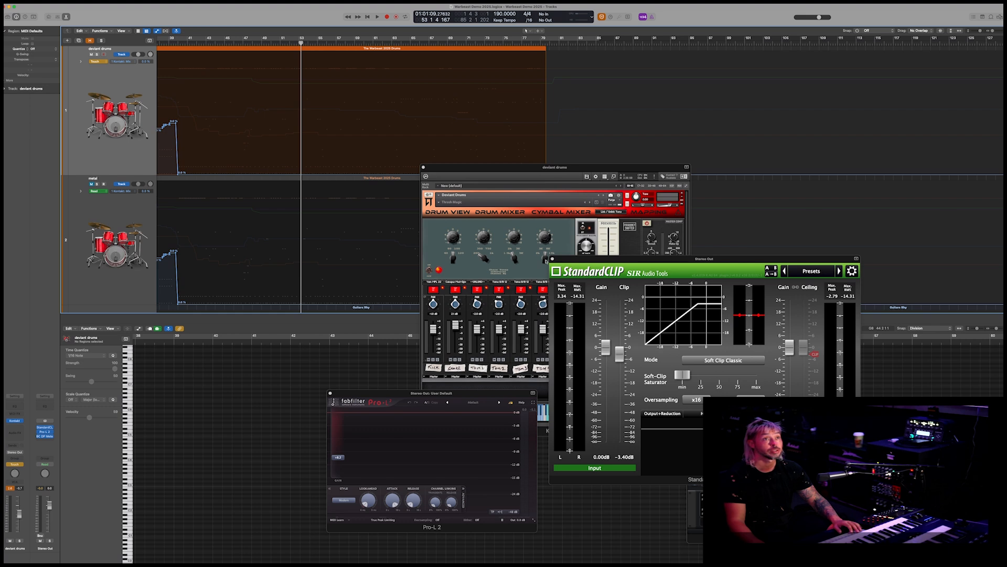
click(553, 259)
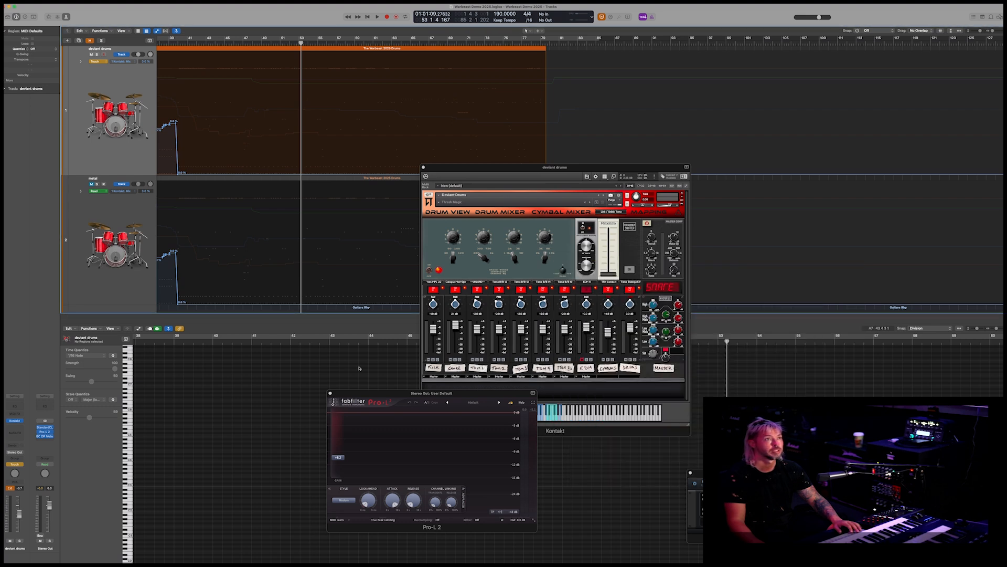
click(330, 393)
click(436, 370)
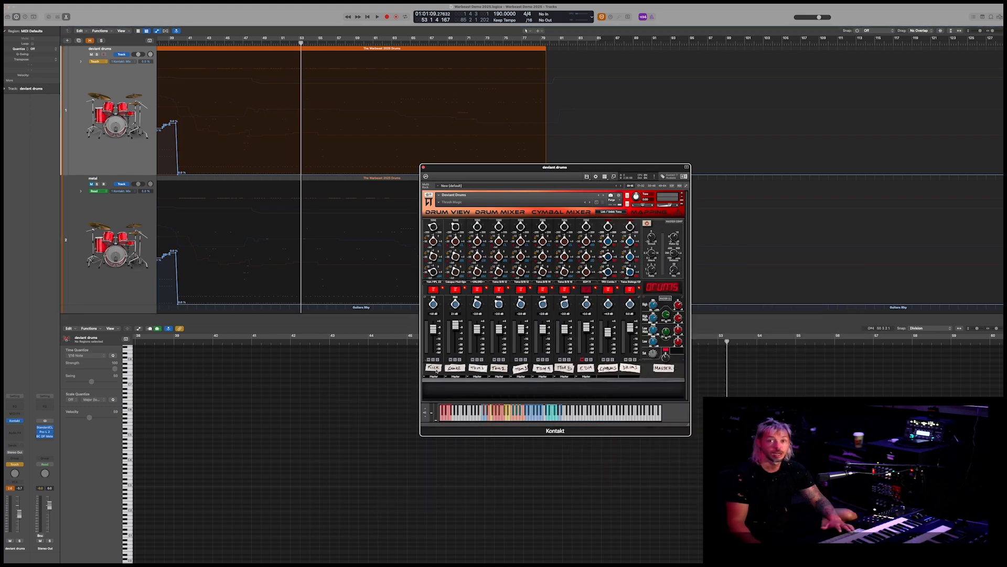